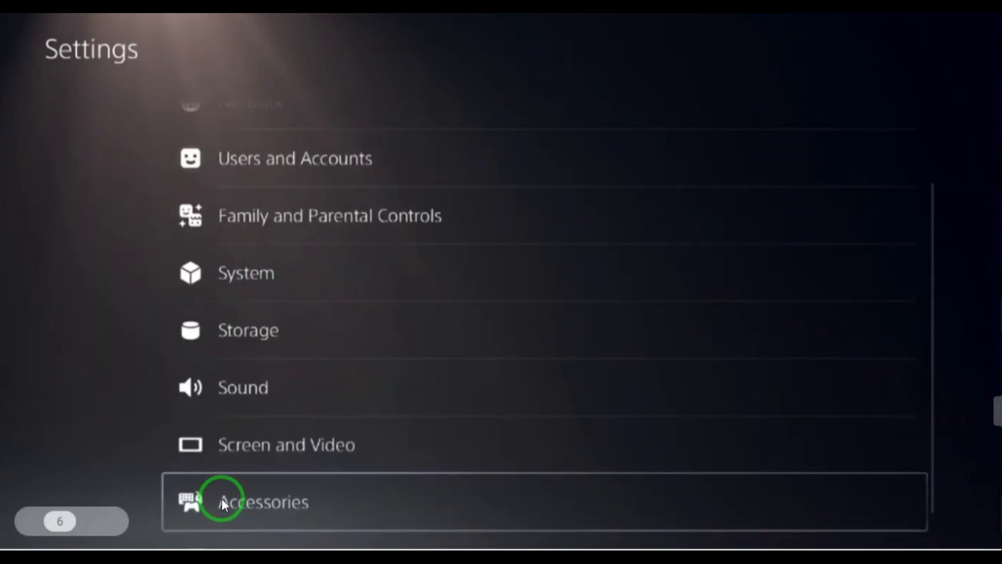
- Open Accessories to view the Right-Handed mouse type and Normal pointer speed
{"action": "left_click", "coordinate": [269, 508]}
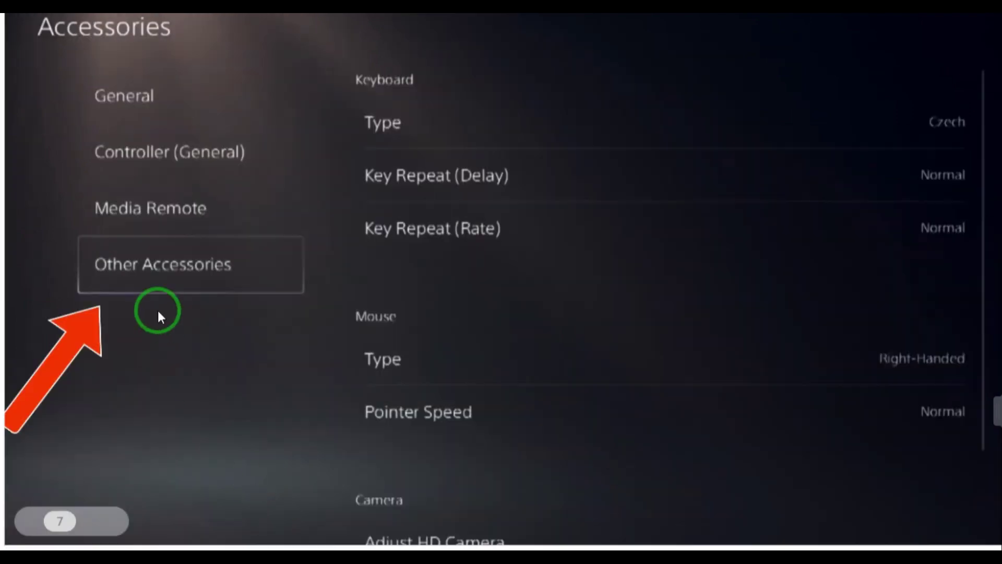